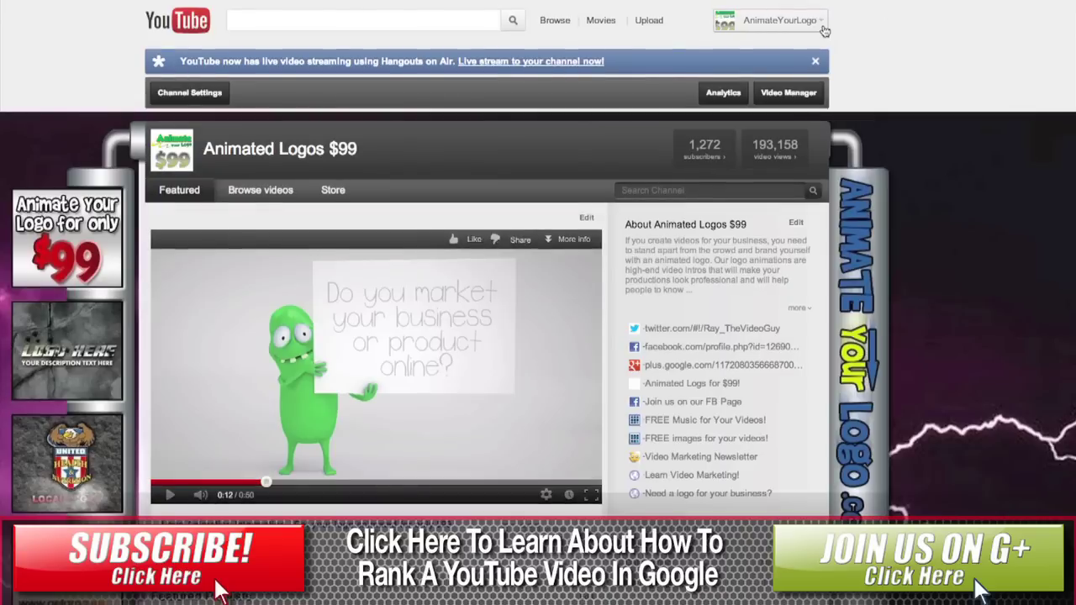
Open the Animated Logos account dropdown from the top-bar avatar.
{"action": "left_click", "coordinate": [822, 25]}
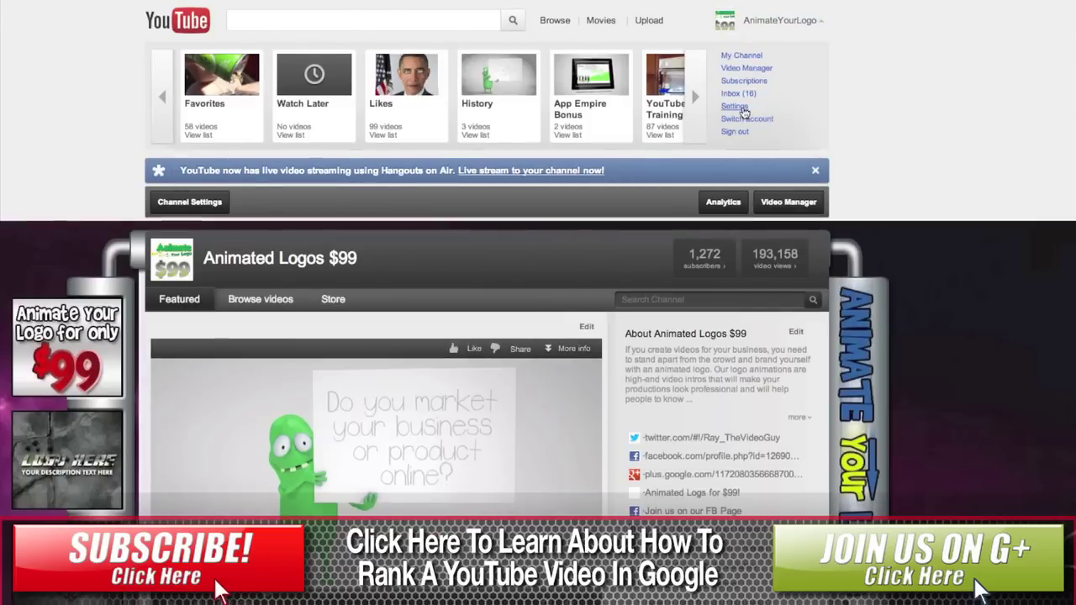
Go to Settings, then InVideo Programming, and begin featuring the channel logo.
{"action": "left_click", "coordinate": [734, 107]}
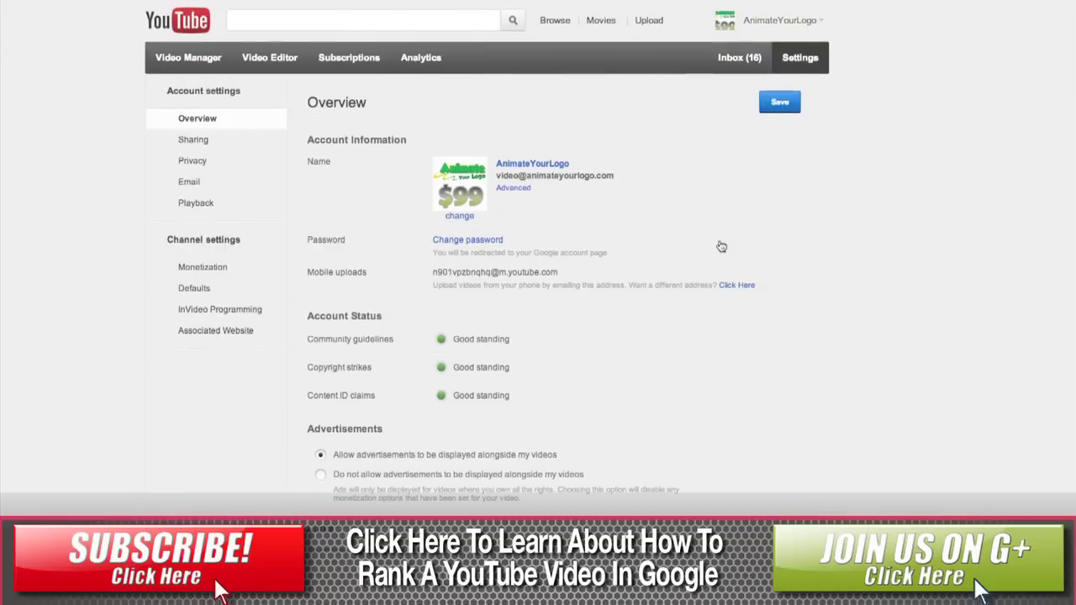
{"action": "left_click", "coordinate": [220, 311]}
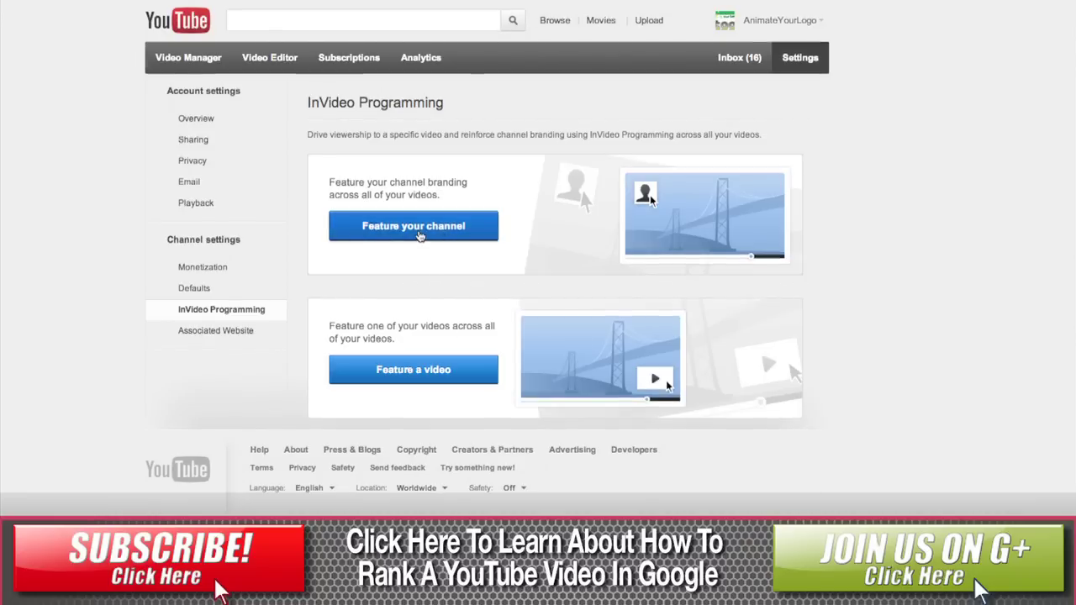
{"action": "left_click", "coordinate": [420, 236]}
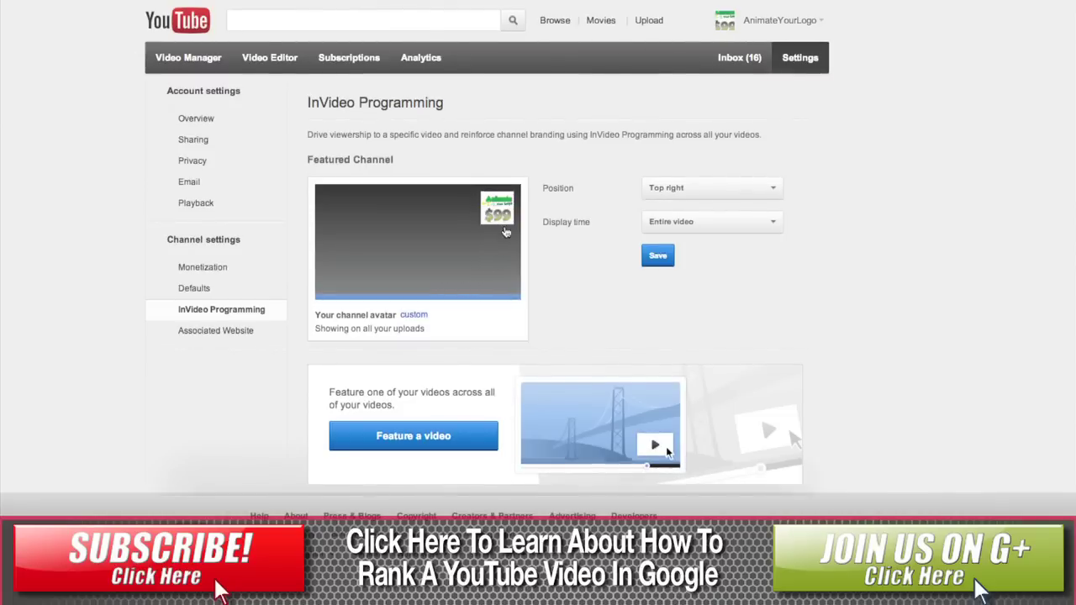
Set the logo watermark to Top left for the Entire video and save.
{"action": "left_click", "coordinate": [656, 192]}
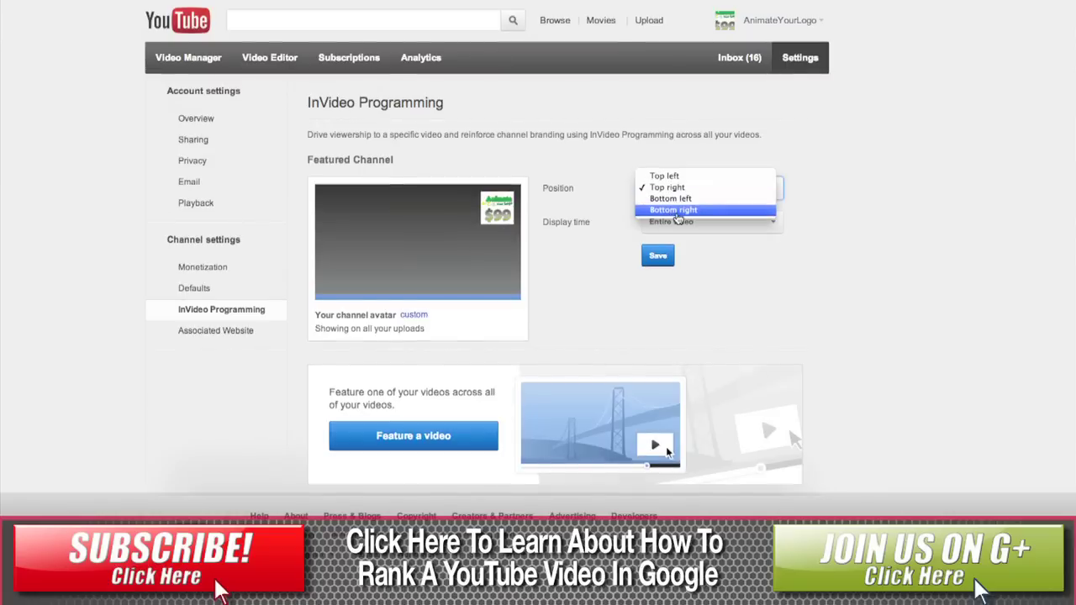
{"action": "left_click", "coordinate": [674, 210]}
{"action": "left_click", "coordinate": [708, 190]}
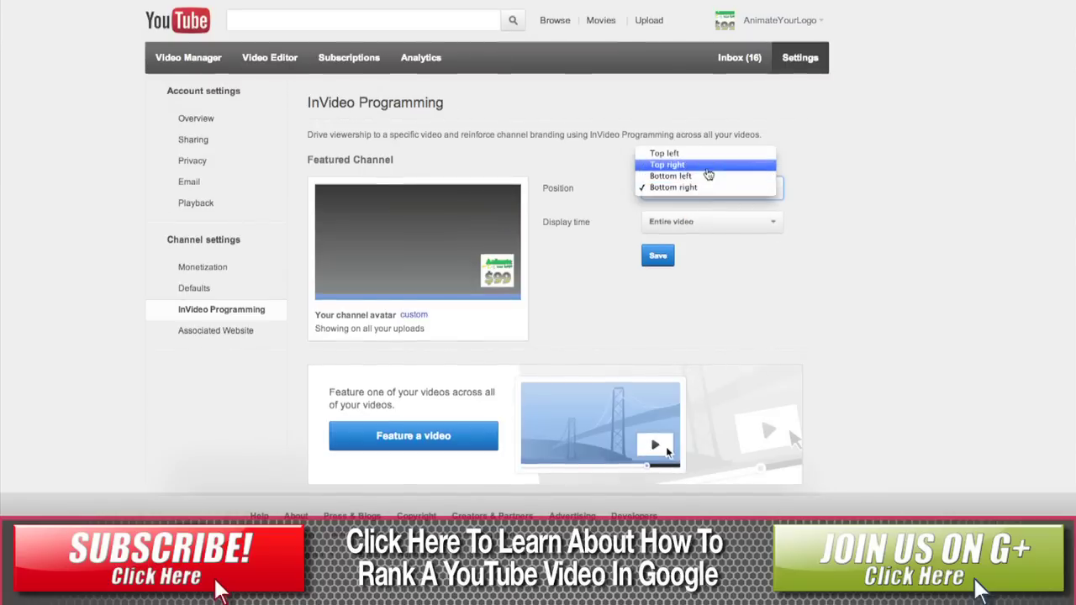
{"action": "key", "text": "Up"}
{"action": "key", "text": "Return"}
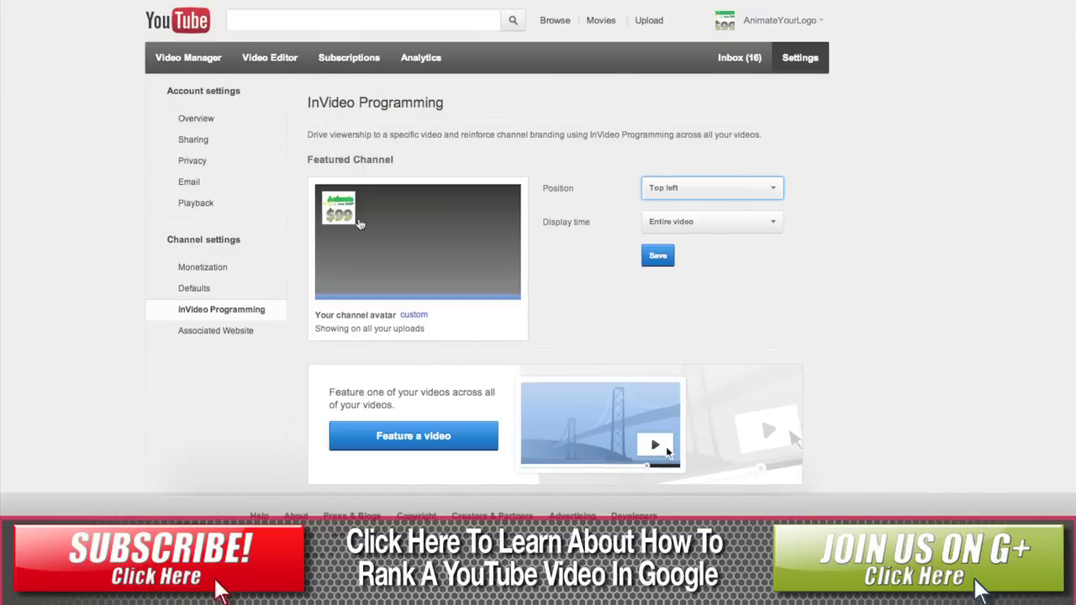
{"action": "left_click", "coordinate": [664, 263]}
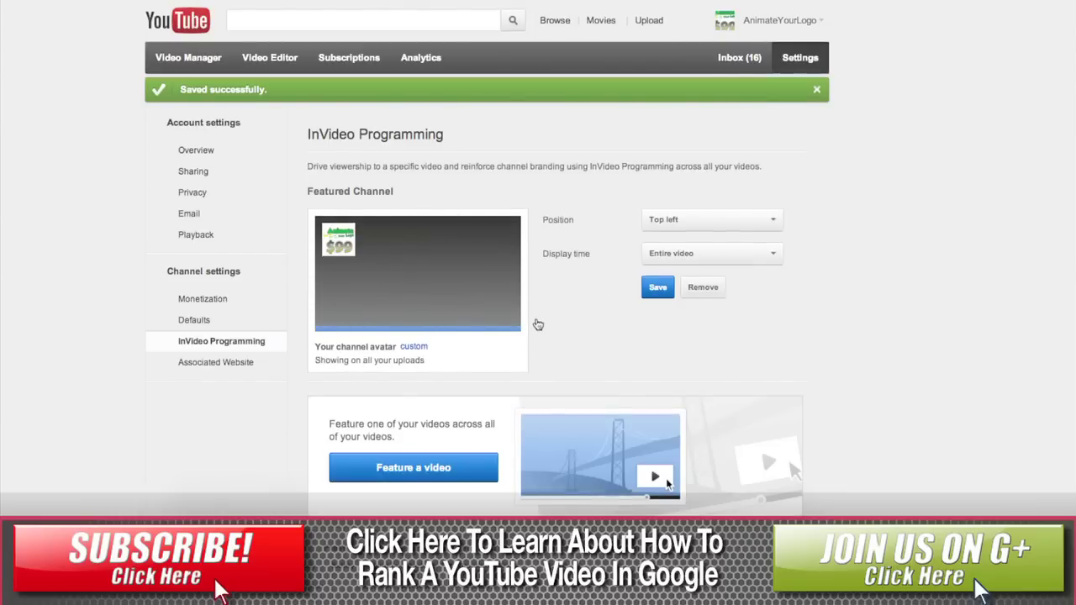
Pick the green-character logo animation upload as the featured video and save.
{"action": "left_click", "coordinate": [407, 467]}
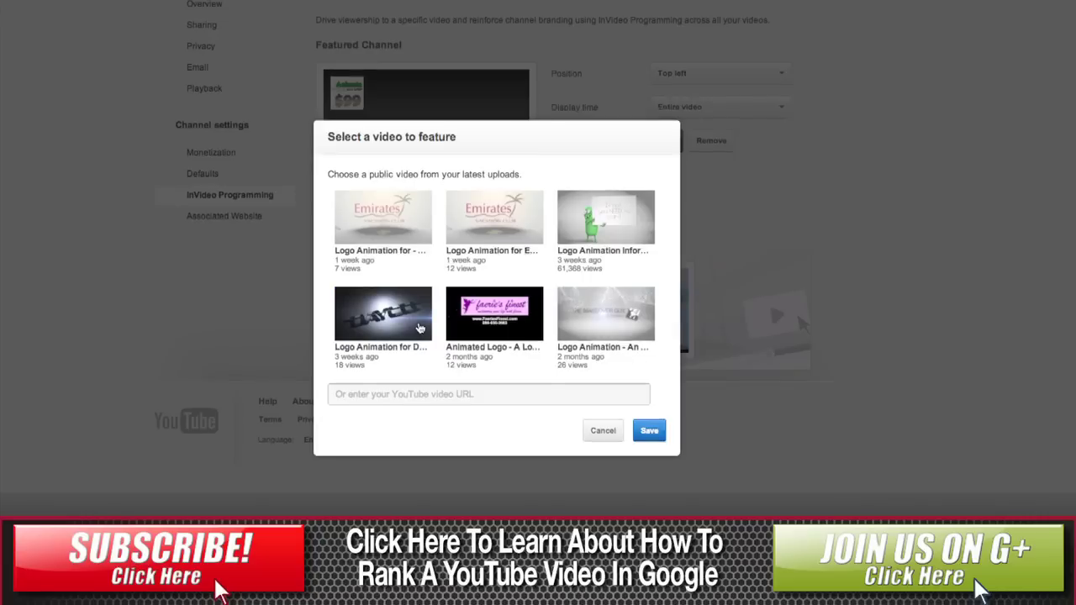
{"action": "left_click", "coordinate": [593, 237]}
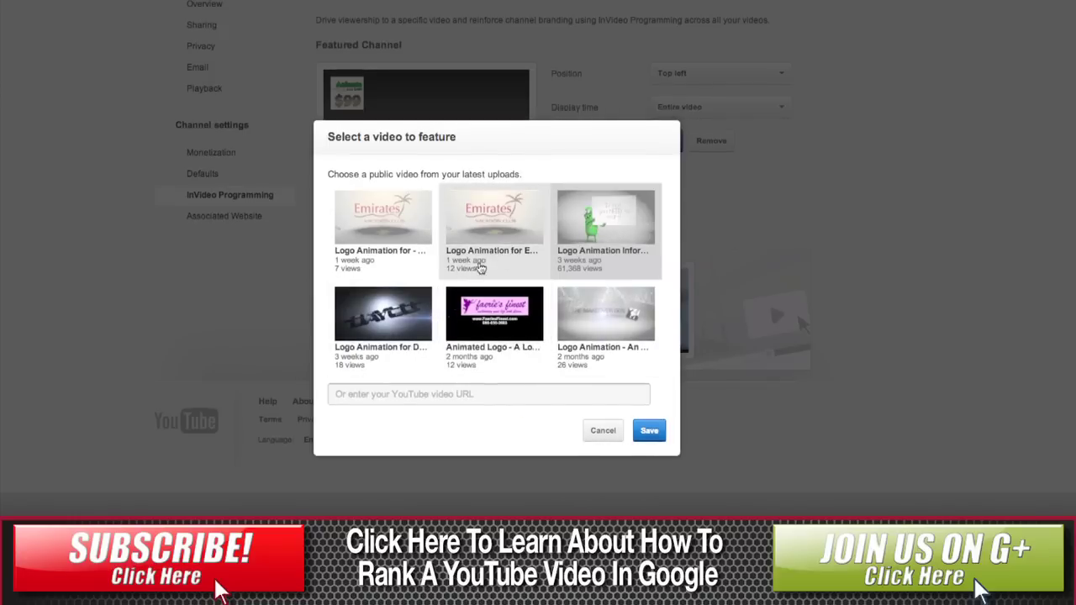
{"action": "left_click", "coordinate": [495, 398]}
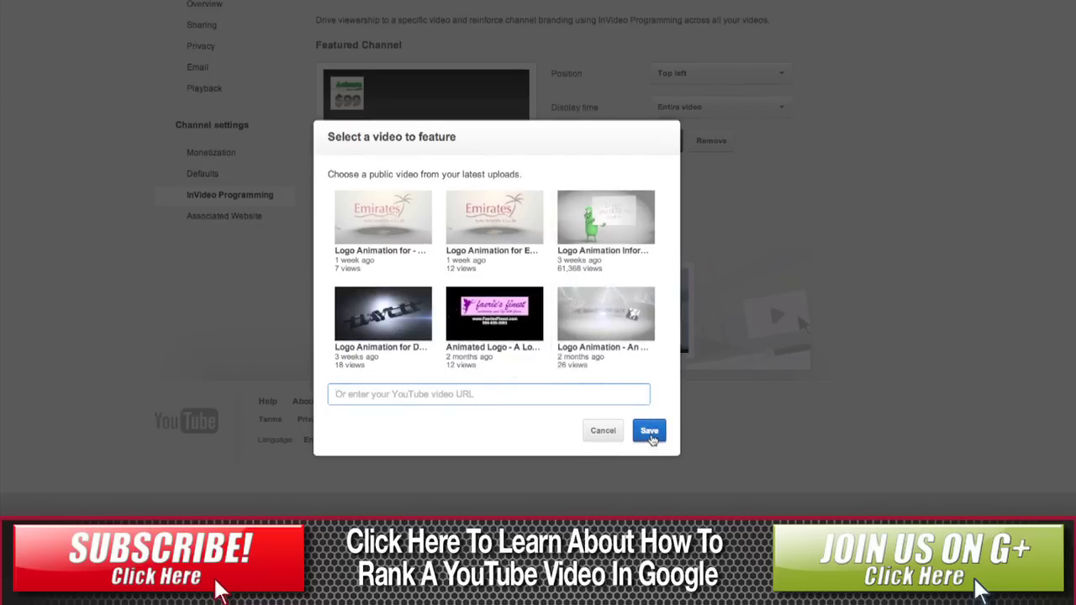
{"action": "left_click", "coordinate": [605, 227]}
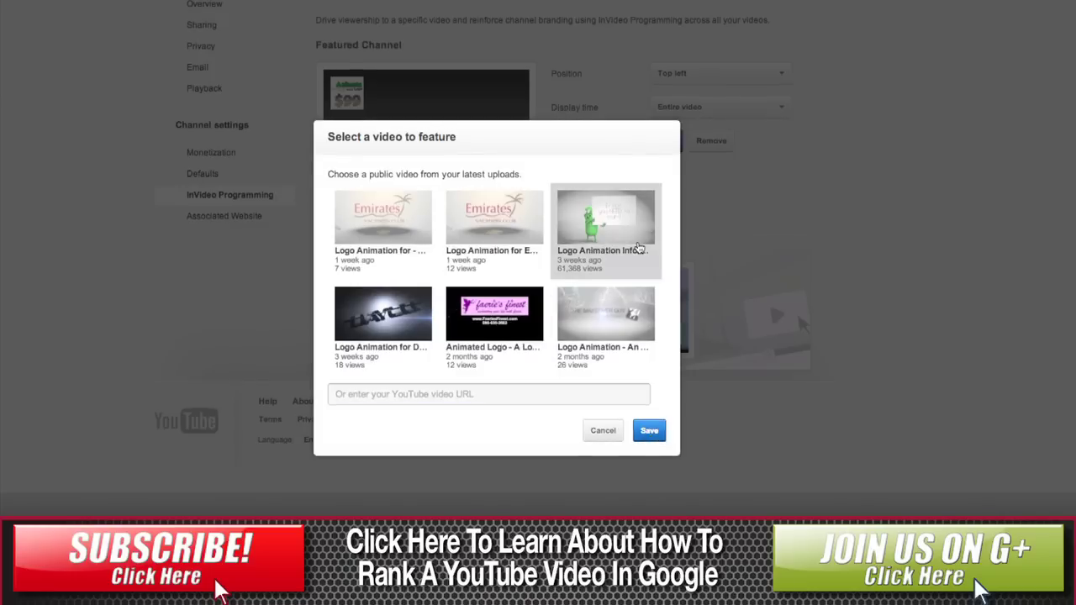
{"action": "left_click", "coordinate": [648, 437]}
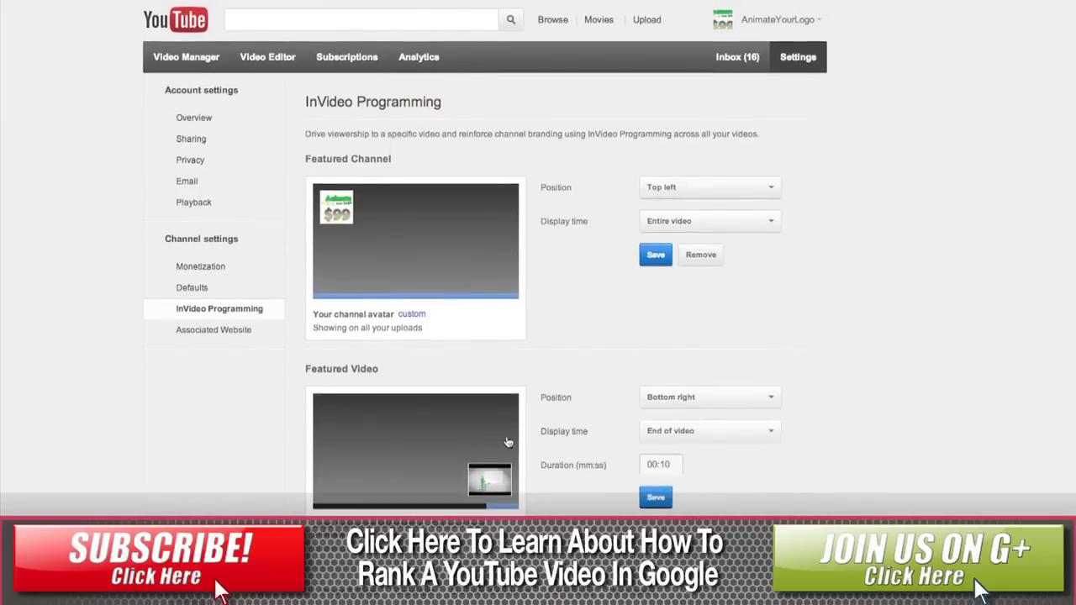
Move the featured video teaser to Top right and keep the logo on for the Entire video.
{"action": "left_click", "coordinate": [704, 407]}
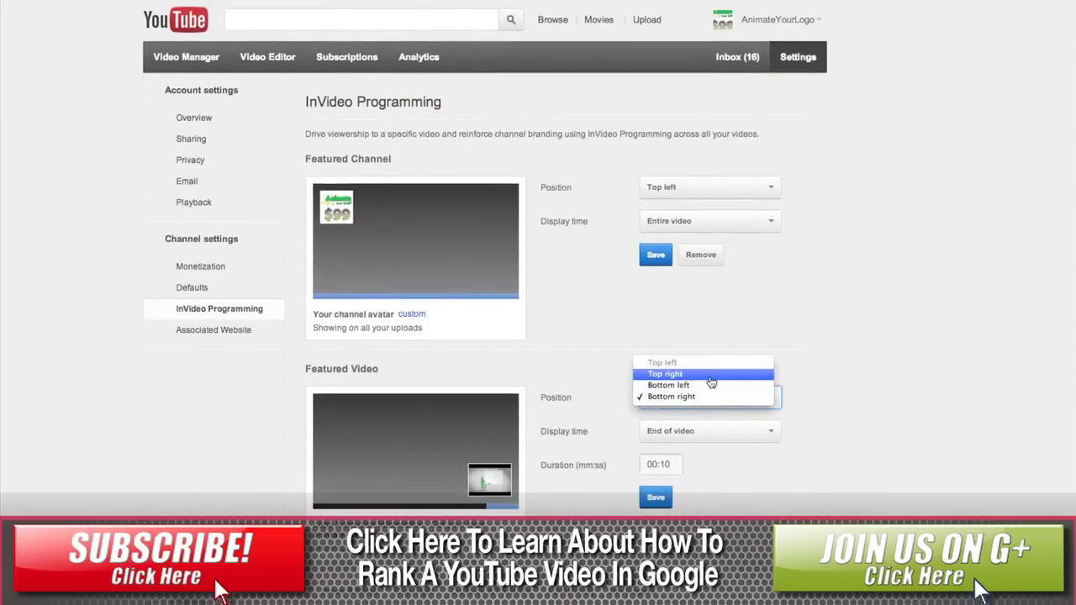
{"action": "left_click", "coordinate": [708, 375]}
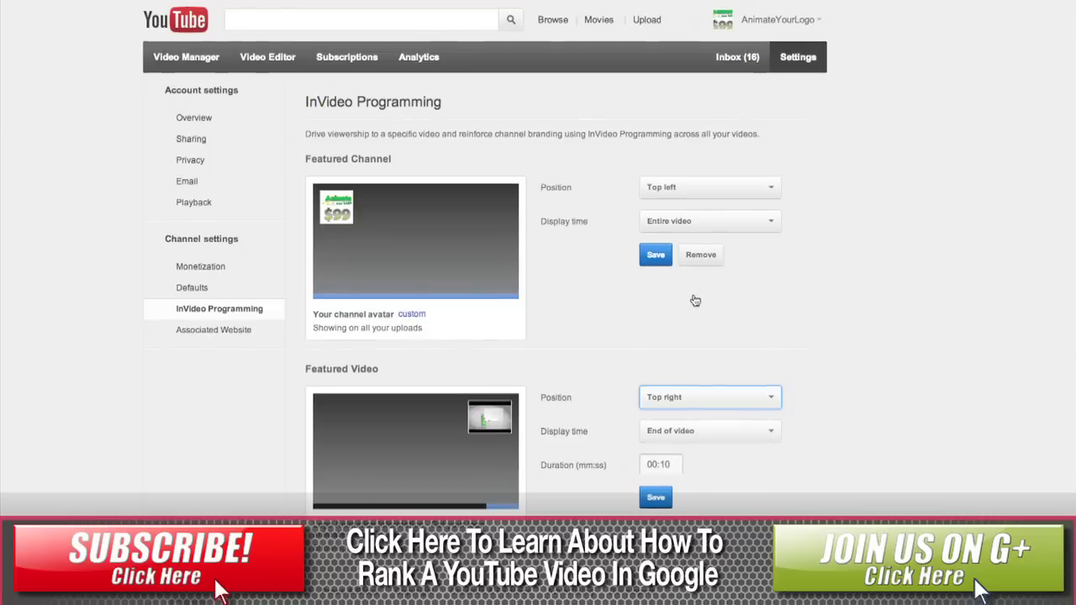
{"action": "left_click", "coordinate": [691, 221]}
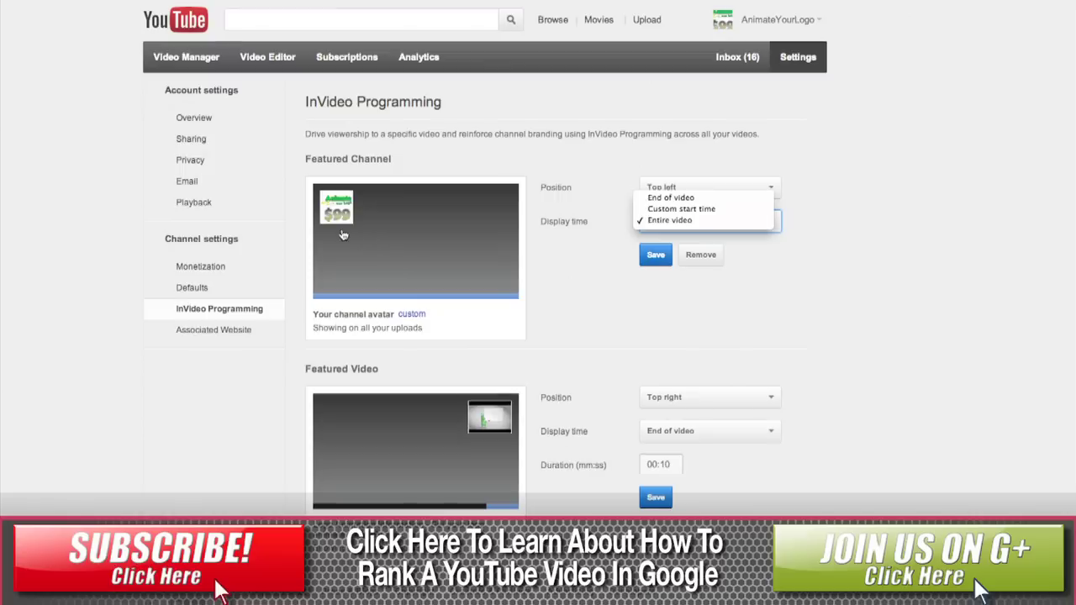
{"action": "left_click", "coordinate": [600, 279]}
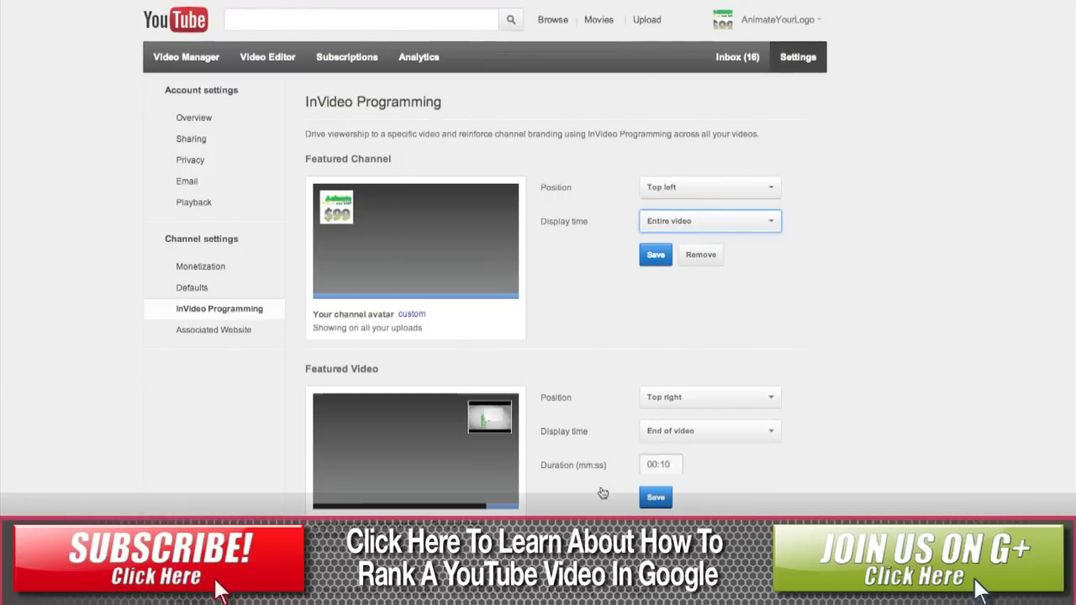
Keep the teaser at End of video for 00:10 and save the featured video settings.
{"action": "left_click", "coordinate": [724, 432]}
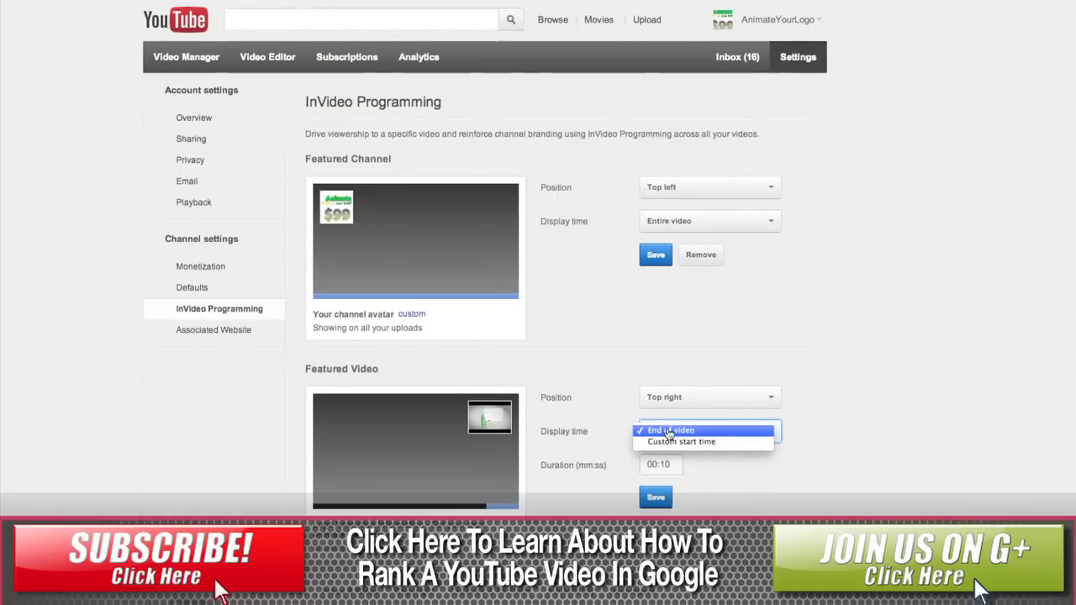
{"action": "left_click", "coordinate": [812, 458]}
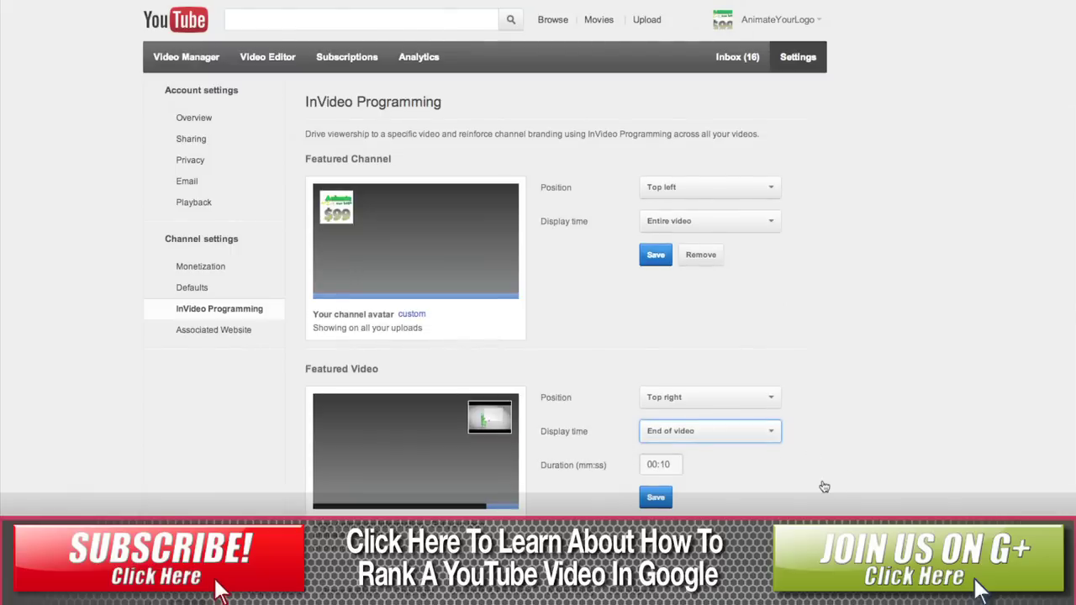
{"action": "left_click", "coordinate": [664, 470]}
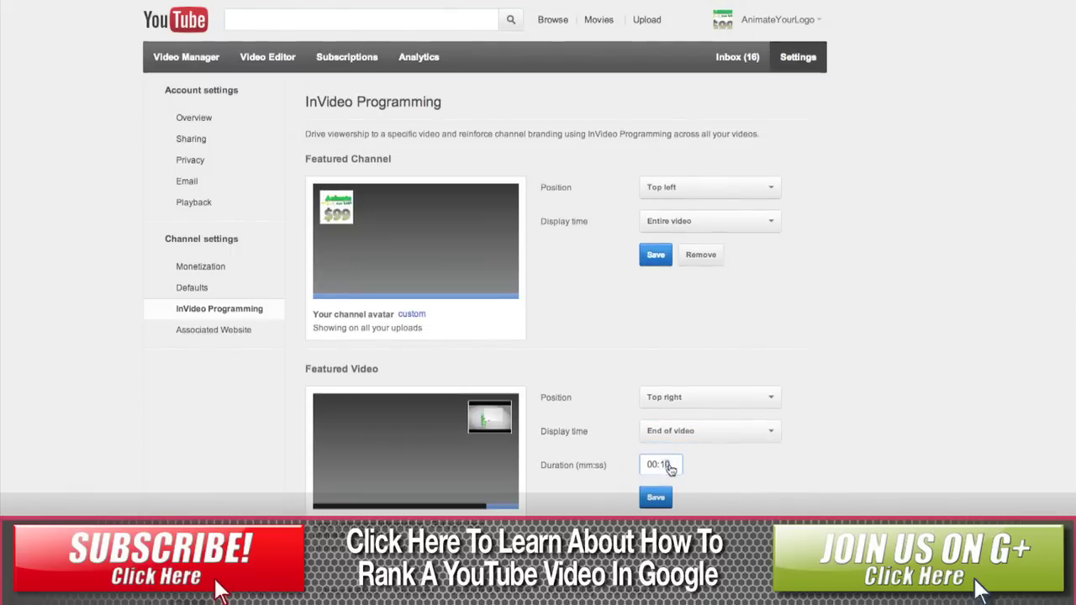
{"action": "left_click", "coordinate": [666, 471]}
{"action": "left_click", "coordinate": [708, 477]}
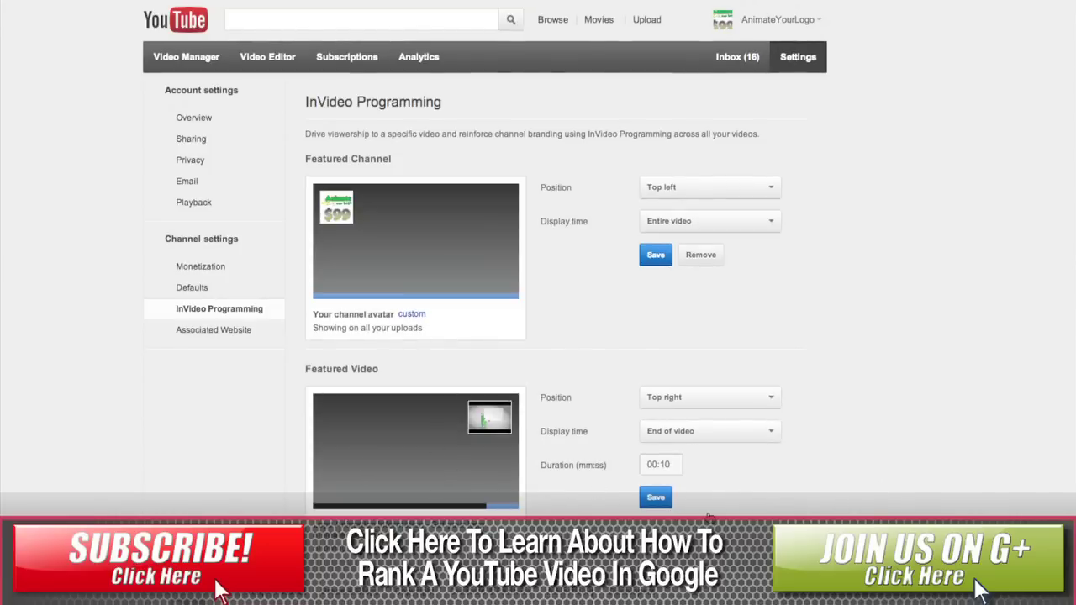
{"action": "left_click", "coordinate": [657, 499]}
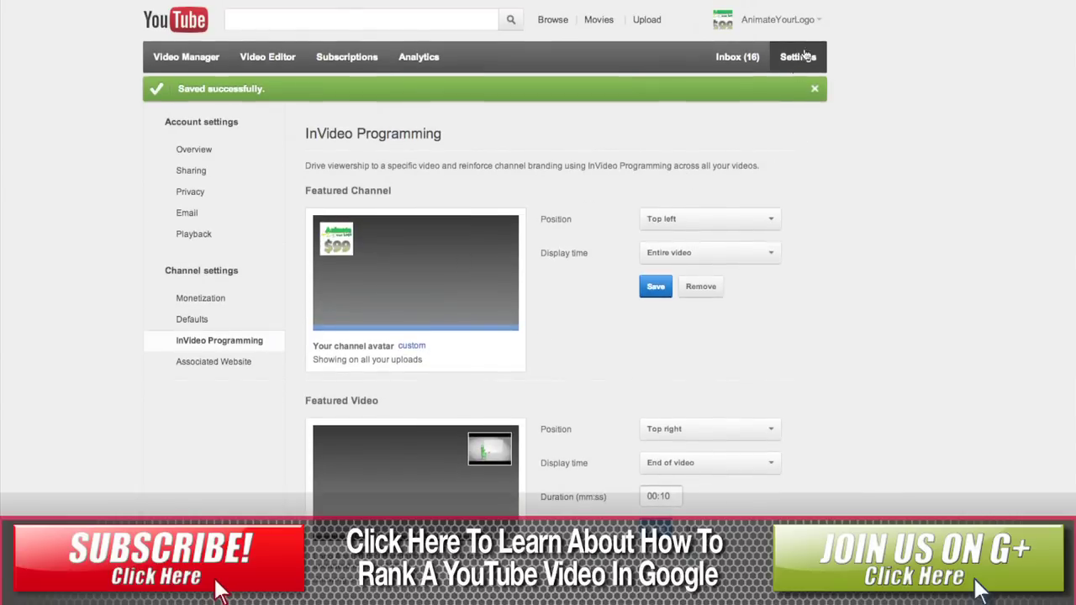
Open the Logo Animation for Emirates video from the Video Manager uploads list.
{"action": "left_click", "coordinate": [811, 25]}
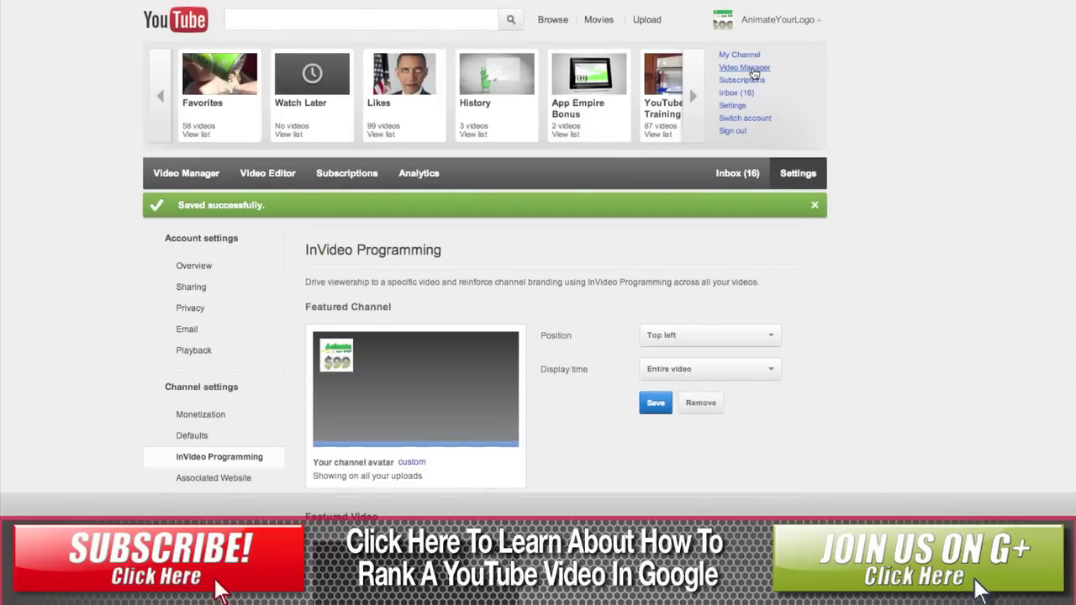
{"action": "left_click", "coordinate": [753, 69]}
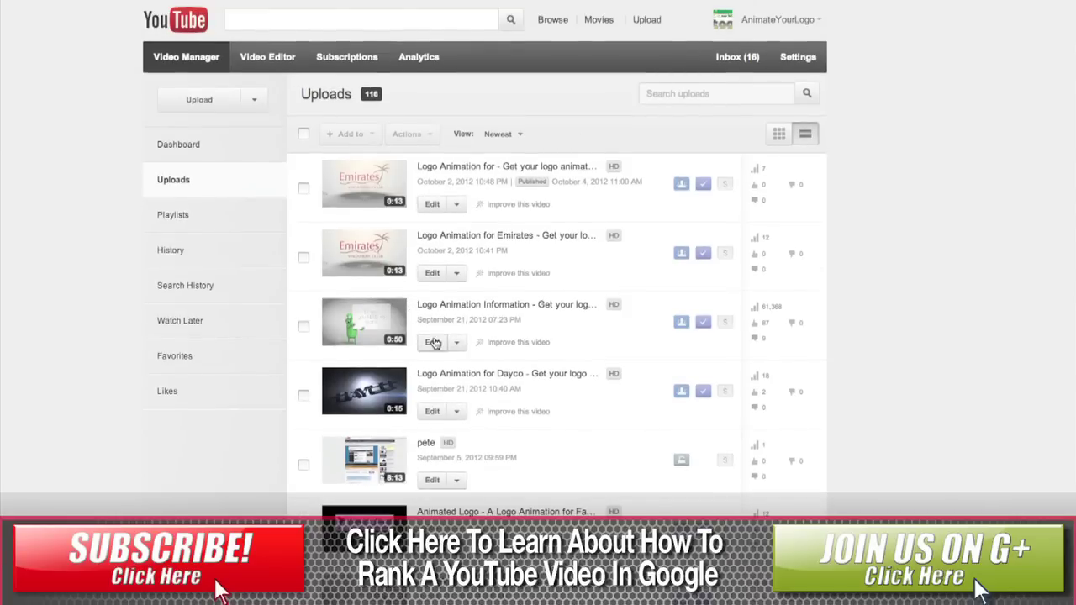
{"action": "left_click", "coordinate": [446, 242]}
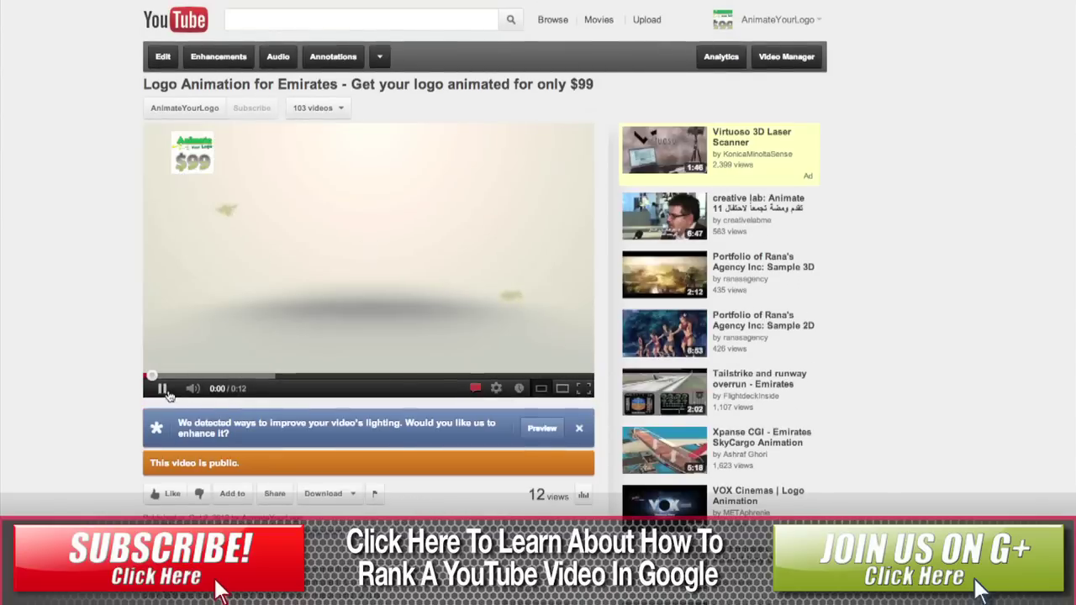
Mute the Emirates video and pause once the featured-video teaser shows top right.
{"action": "left_click", "coordinate": [210, 389]}
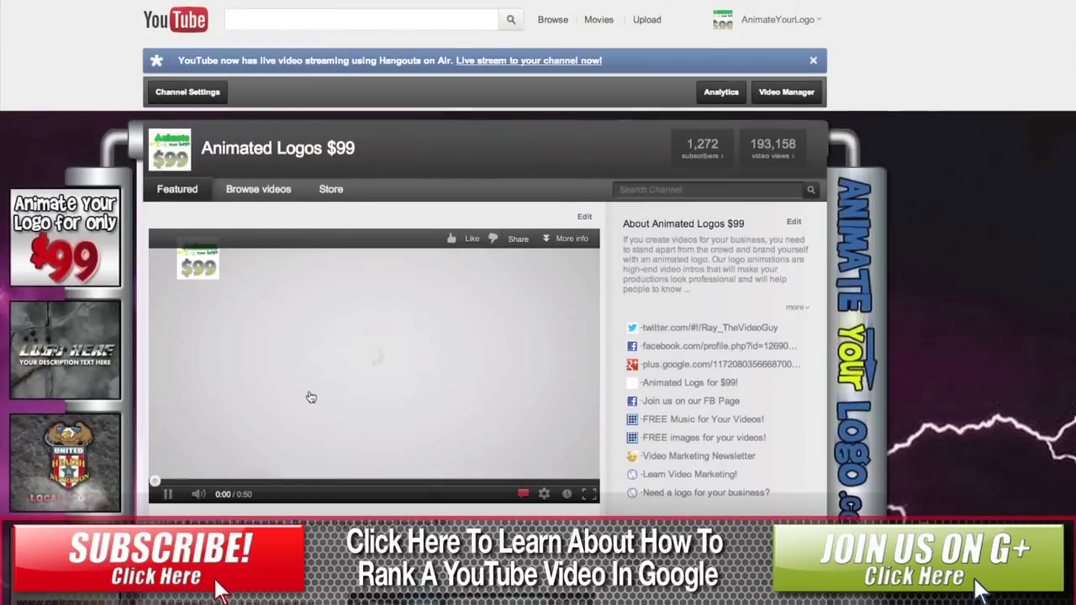
{"action": "left_click", "coordinate": [308, 353]}
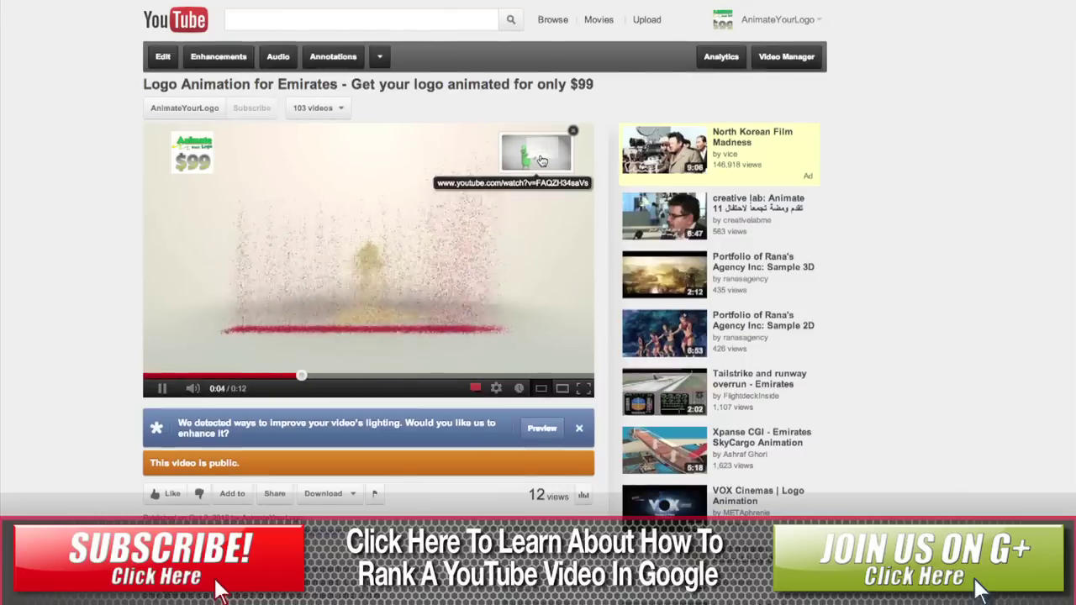
Open the Logo Animation Information video from the teaser, pause, and skip to about 0:41.
{"action": "left_click", "coordinate": [540, 160]}
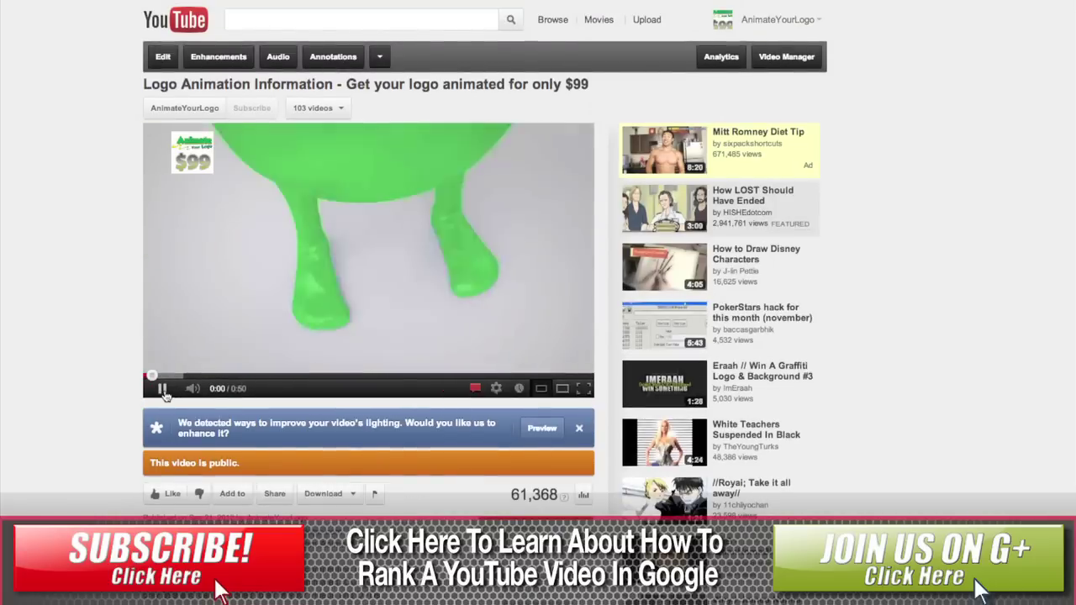
{"action": "left_click", "coordinate": [298, 284]}
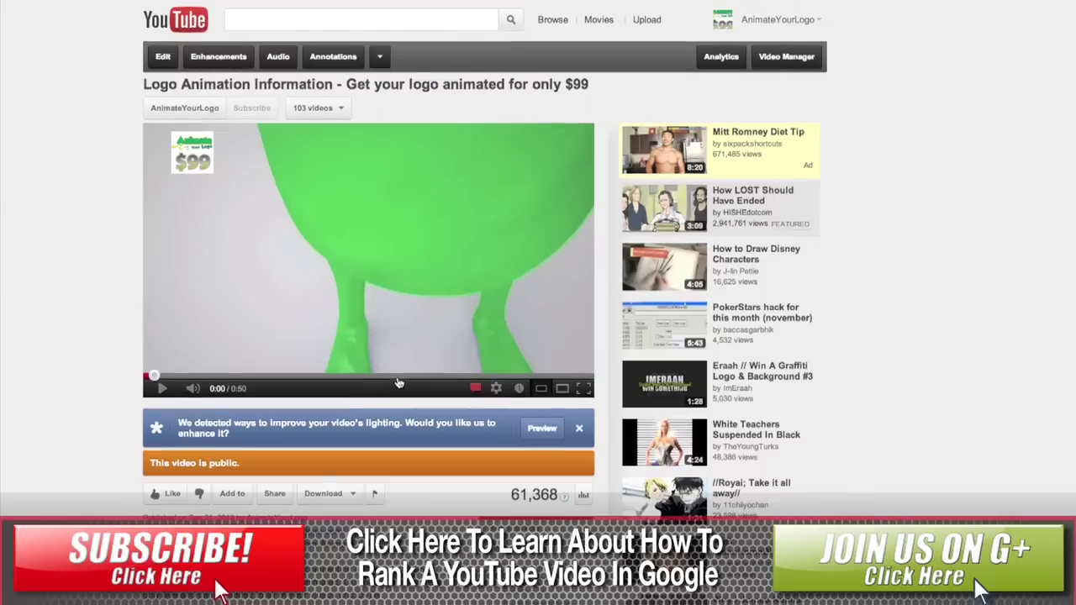
{"action": "left_click_drag", "start_coordinate": [399, 383], "coordinate": [525, 389]}
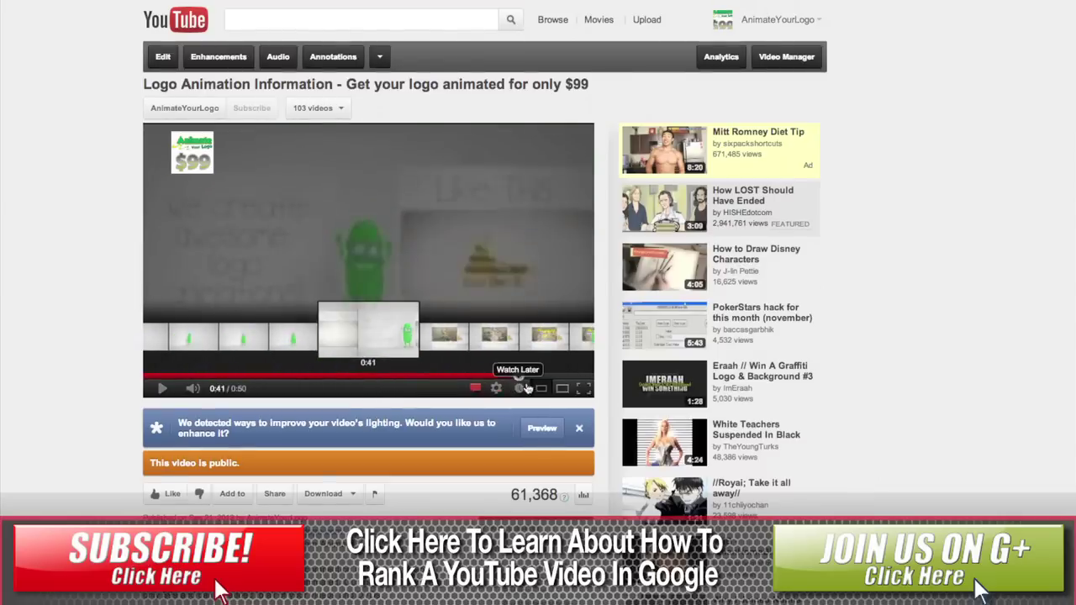